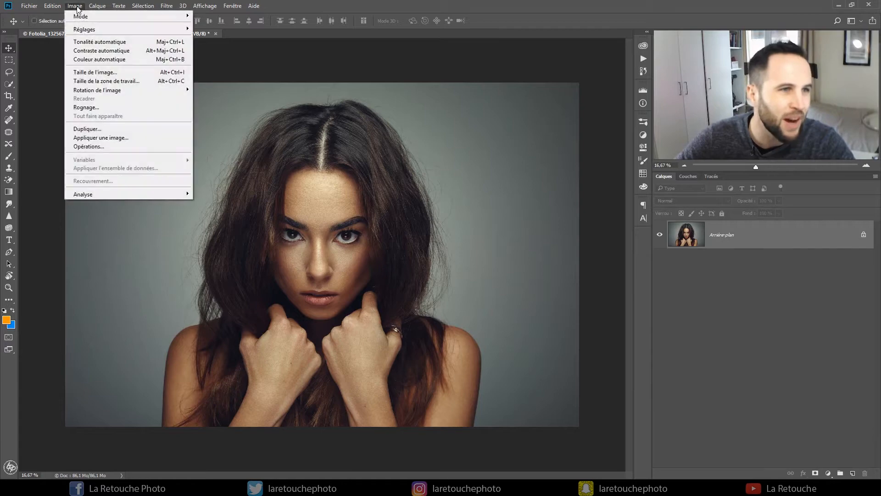
# - Check the portrait's colour mode and bit depth, and display its colour channels and histogram
pyautogui.moveTo(87, 16)
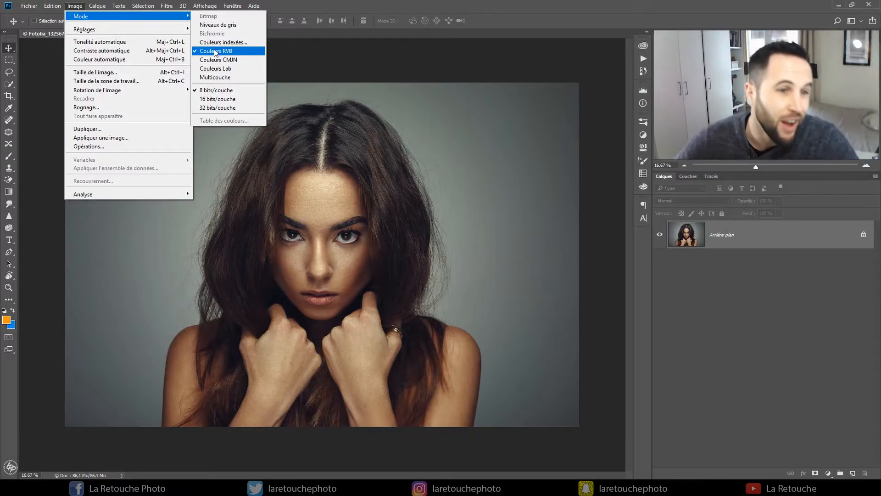
pyautogui.click(228, 100)
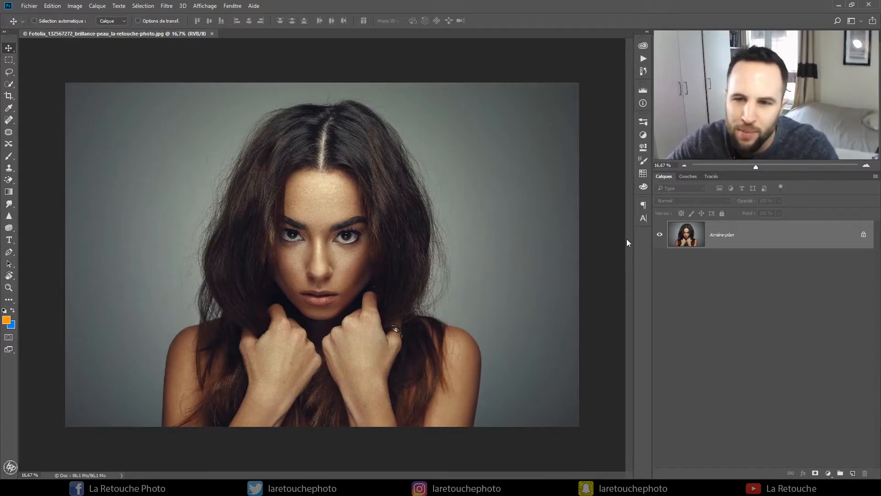
pyautogui.click(691, 177)
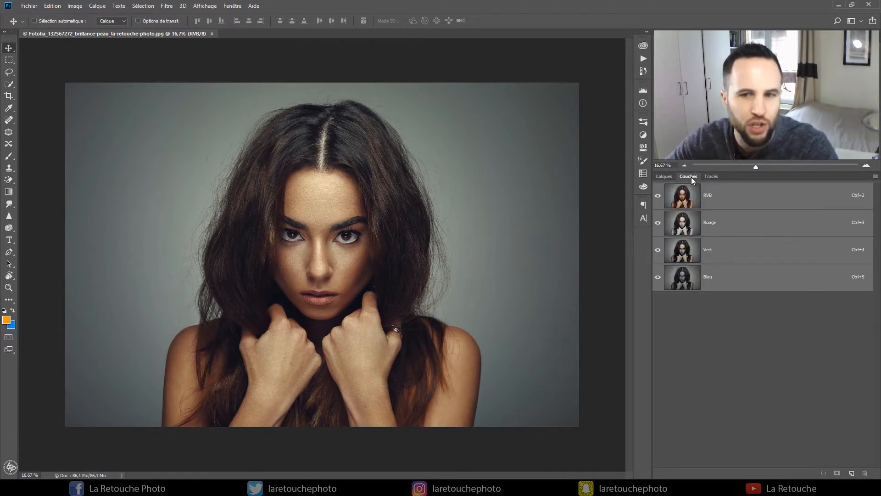
pyautogui.click(231, 6)
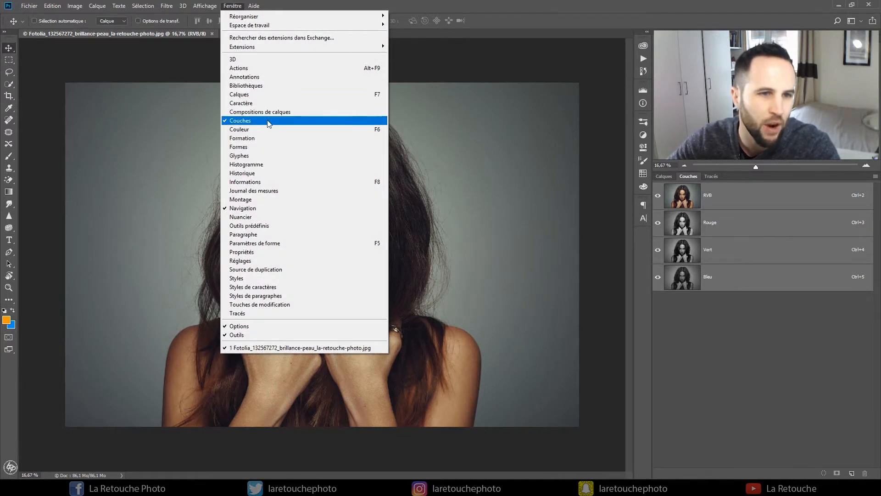
pyautogui.click(580, 1)
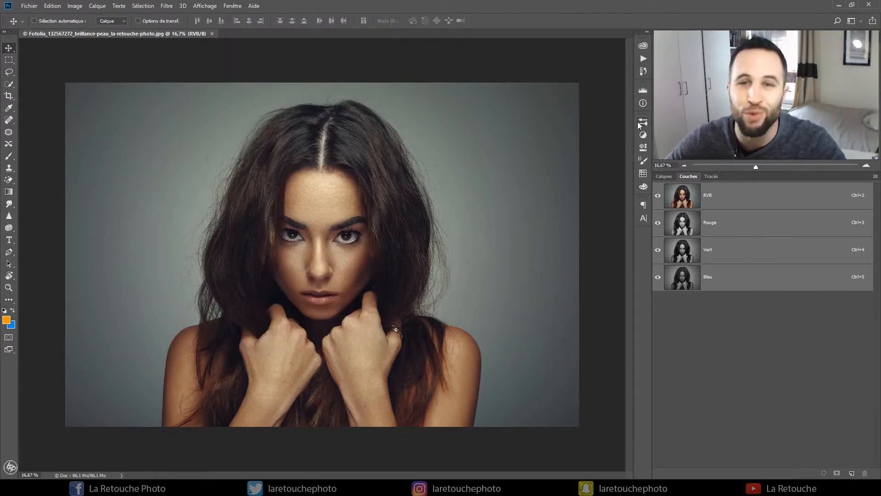
pyautogui.click(641, 90)
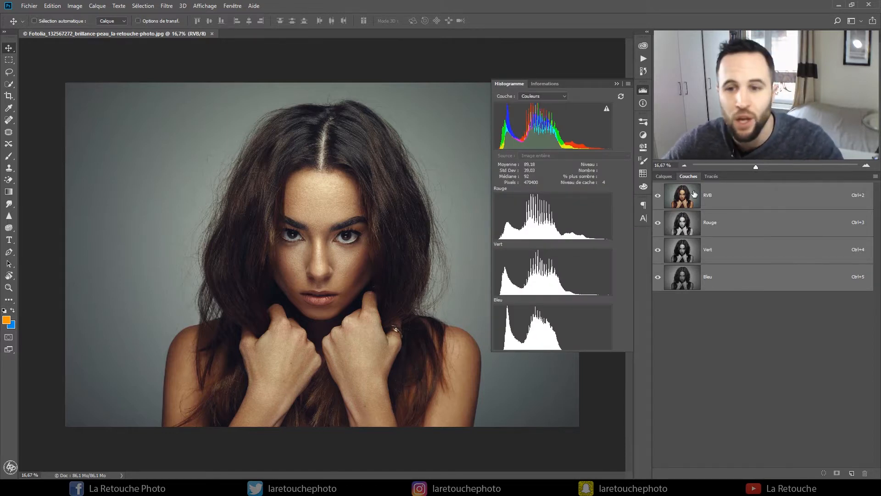
# - Load the RVB, Rouge, Vert and Bleu channels in turn as luminosity selections to compare them
pyautogui.click(706, 201)
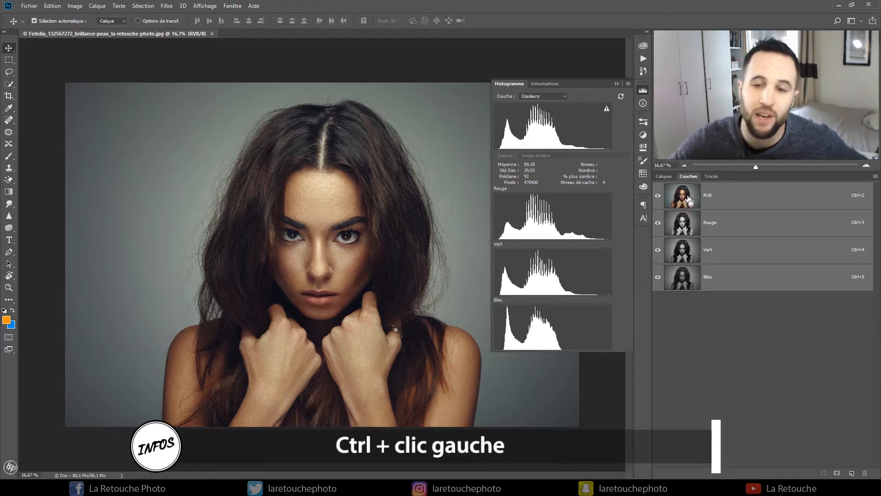
pyautogui.keyDown('ctrl'); pyautogui.click(688, 199); pyautogui.keyUp('ctrl')
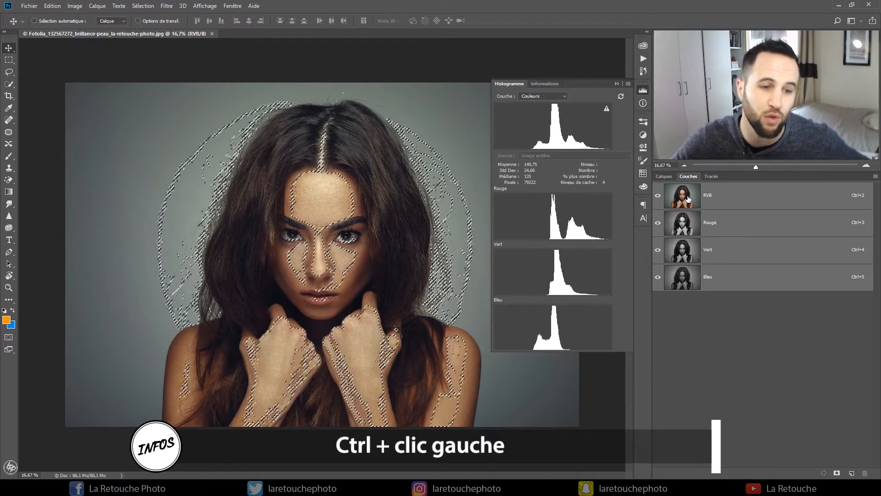
pyautogui.keyDown('ctrl'); pyautogui.click(687, 227); pyautogui.keyUp('ctrl')
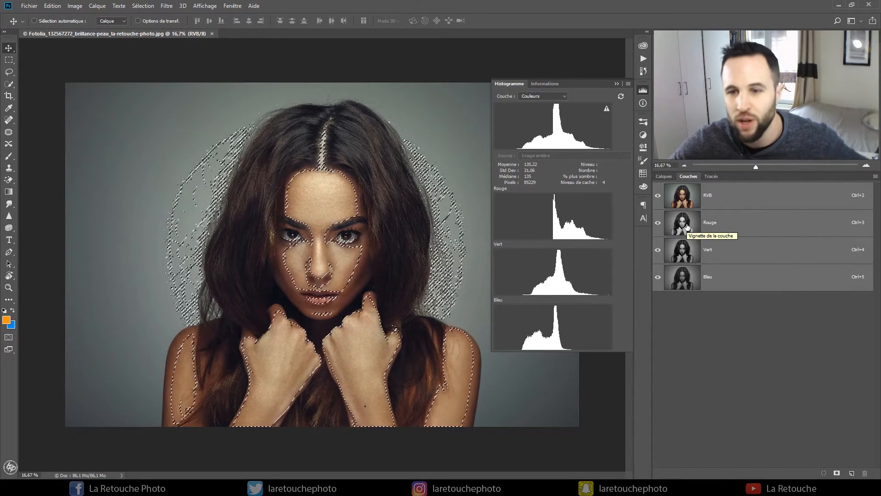
pyautogui.keyDown('ctrl'); pyautogui.click(682, 278); pyautogui.keyUp('ctrl')
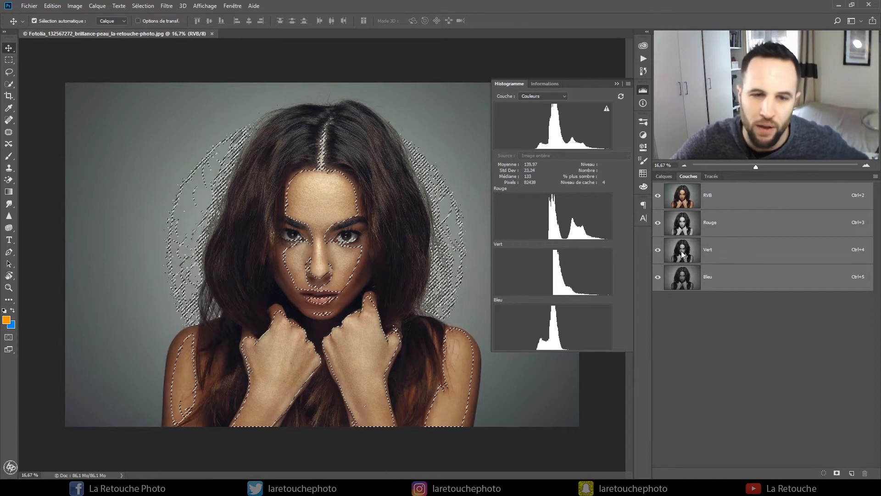
pyautogui.keyDown('ctrl'); pyautogui.keyDown('alt'); pyautogui.keyDown('shift'); pyautogui.click(681, 280); pyautogui.keyUp('shift'); pyautogui.keyUp('alt'); pyautogui.keyUp('ctrl')
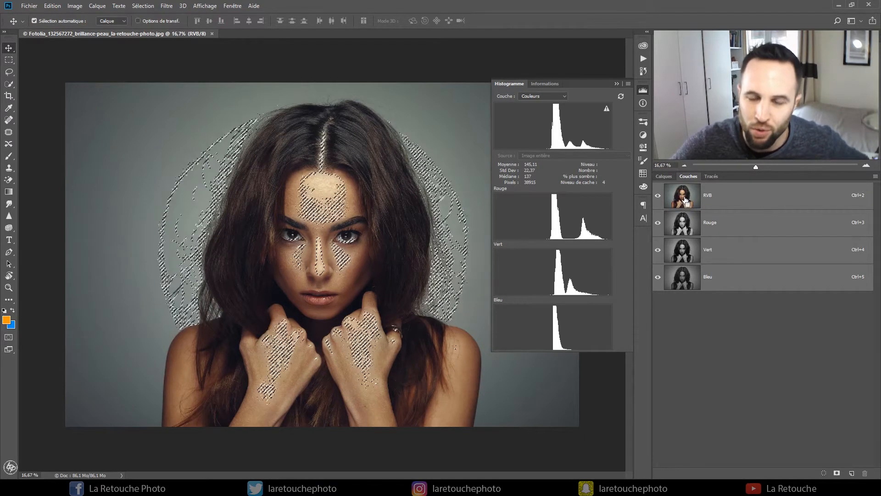
# - Select only the brightest tones by loading the RVB channel as a selection and intersecting it with itself
pyautogui.keyDown('ctrl'); pyautogui.click(685, 199); pyautogui.keyUp('ctrl')
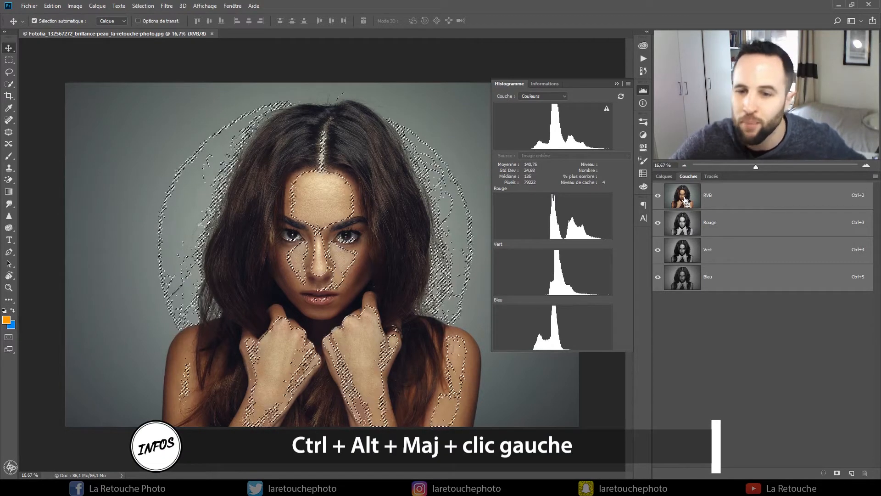
pyautogui.keyDown('ctrl'); pyautogui.keyDown('alt'); pyautogui.keyDown('shift'); pyautogui.click(685, 201); pyautogui.keyUp('shift'); pyautogui.keyUp('alt'); pyautogui.keyUp('ctrl')
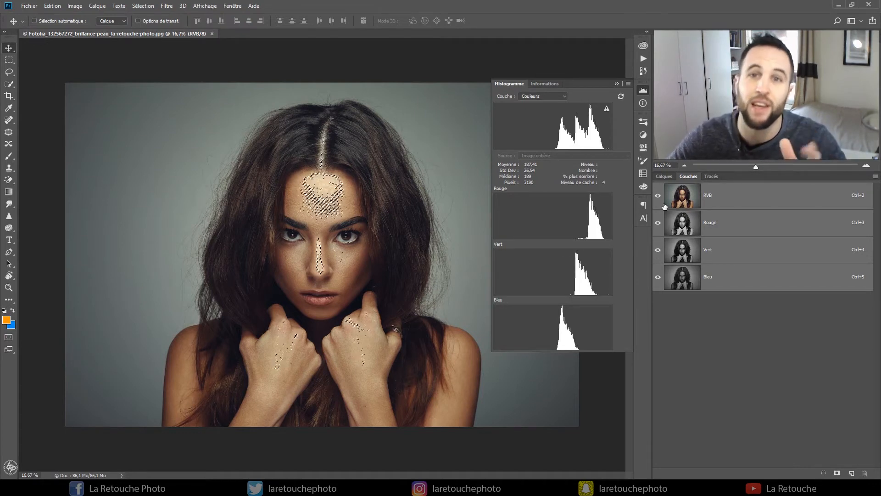
pyautogui.keyDown('ctrl'); pyautogui.click(686, 198); pyautogui.keyUp('ctrl')
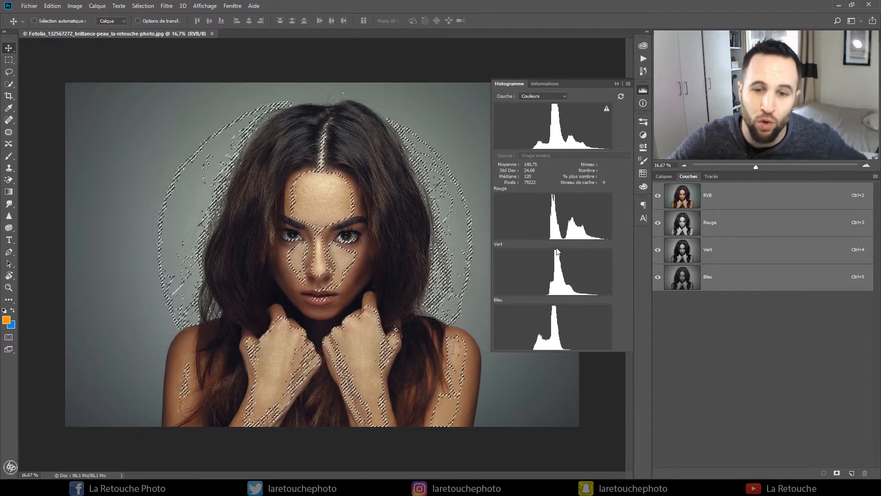
pyautogui.keyDown('ctrl'); pyautogui.keyDown('alt'); pyautogui.keyDown('shift'); pyautogui.click(691, 202); pyautogui.keyUp('shift'); pyautogui.keyUp('alt'); pyautogui.keyUp('ctrl')
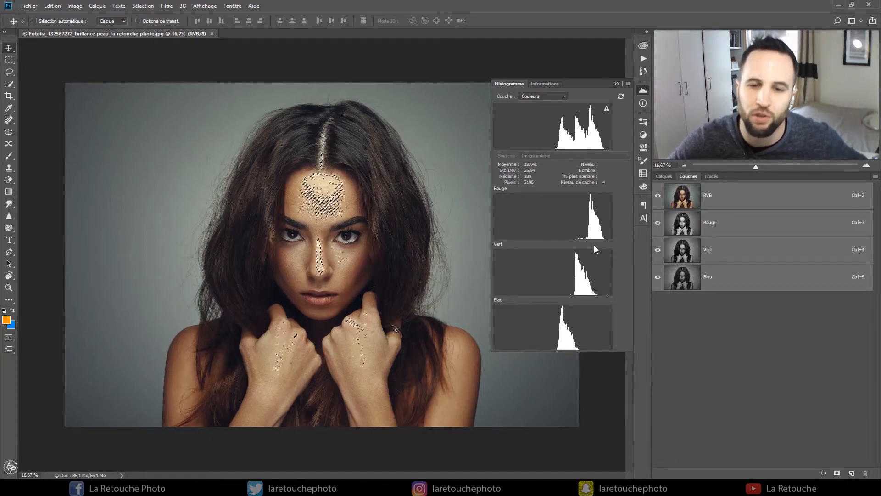
# - Add a Courbes adjustment layer masked by the bright-tones selection and compare the image with it hidden and shown
pyautogui.click(663, 176)
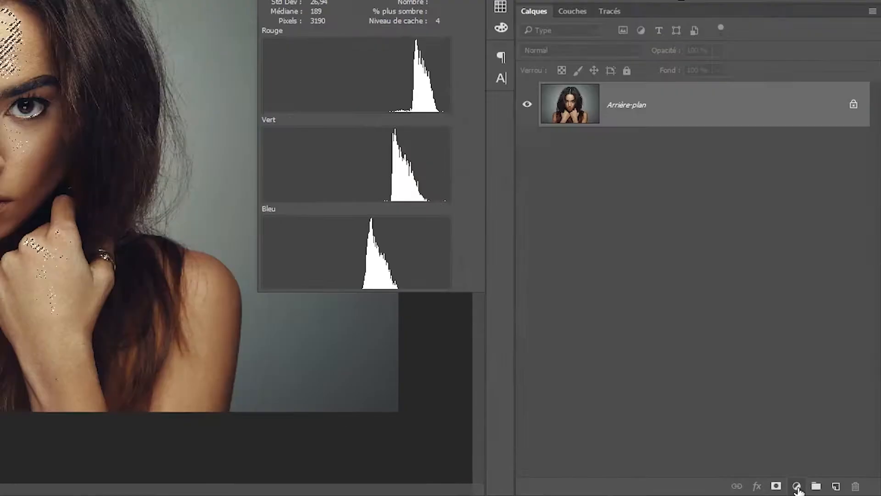
pyautogui.click(828, 473)
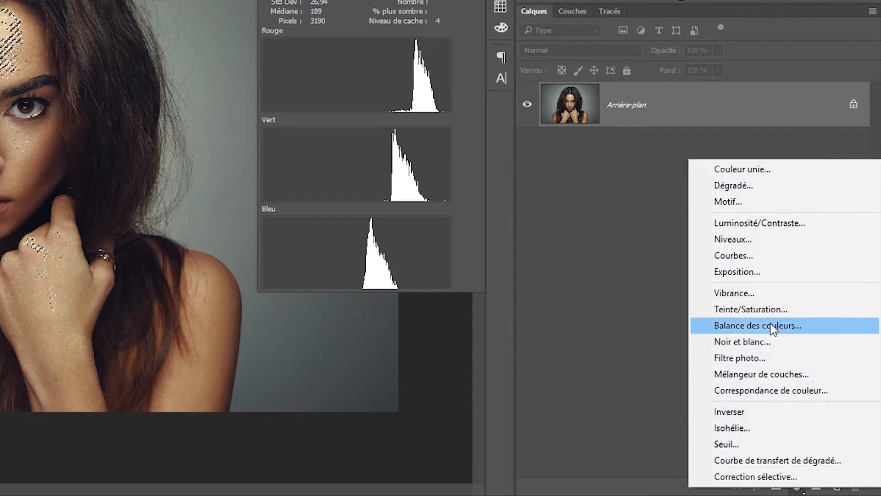
pyautogui.click(758, 255)
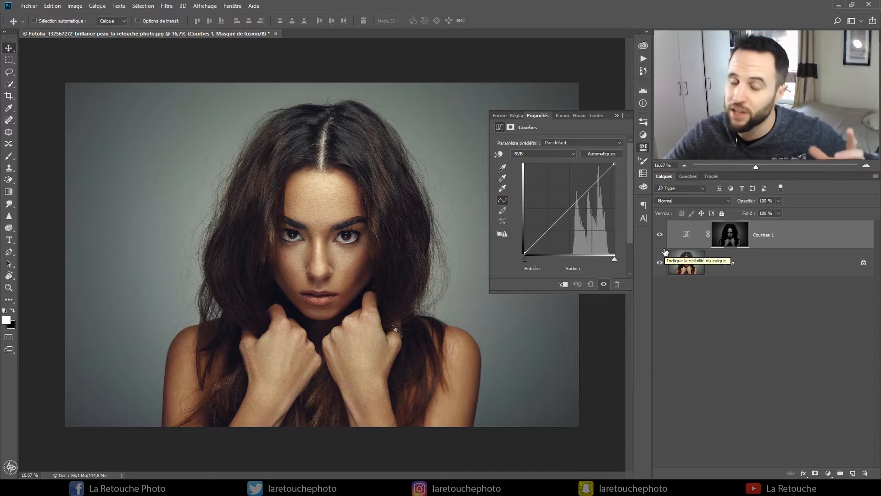
pyautogui.click(659, 234)
pyautogui.click(659, 236)
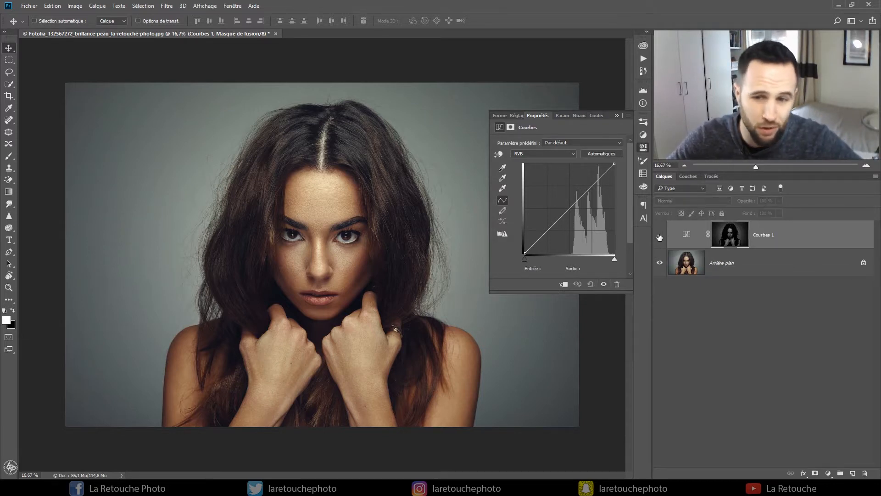
pyautogui.click(659, 235)
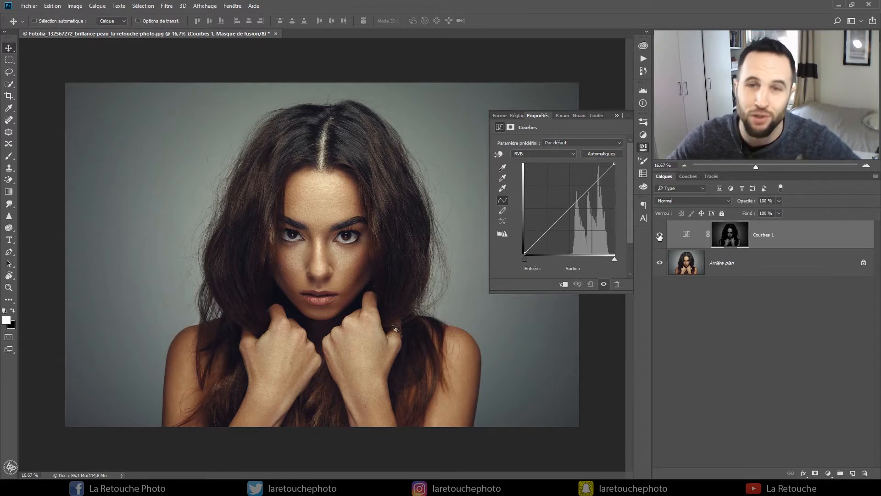
# - Set the curves layer's blend mode to Superposition and rename the layer LUM TONS CLAIRS
pyautogui.click(683, 201)
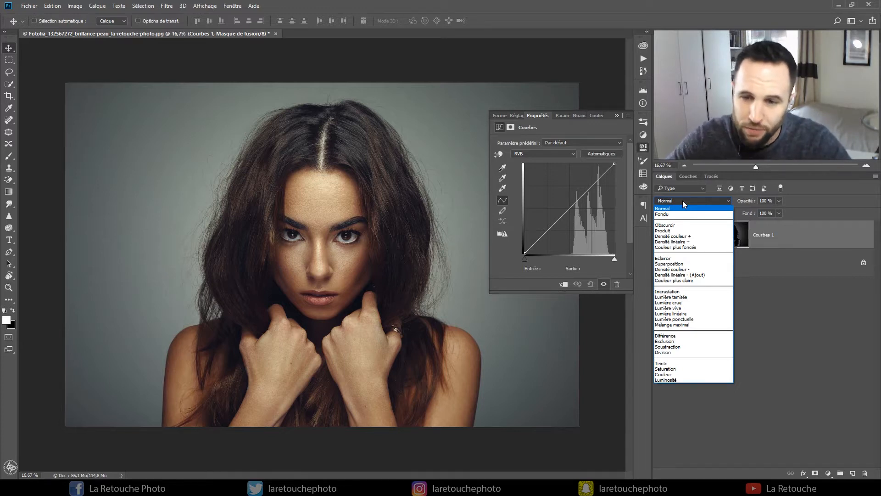
pyautogui.click(696, 264)
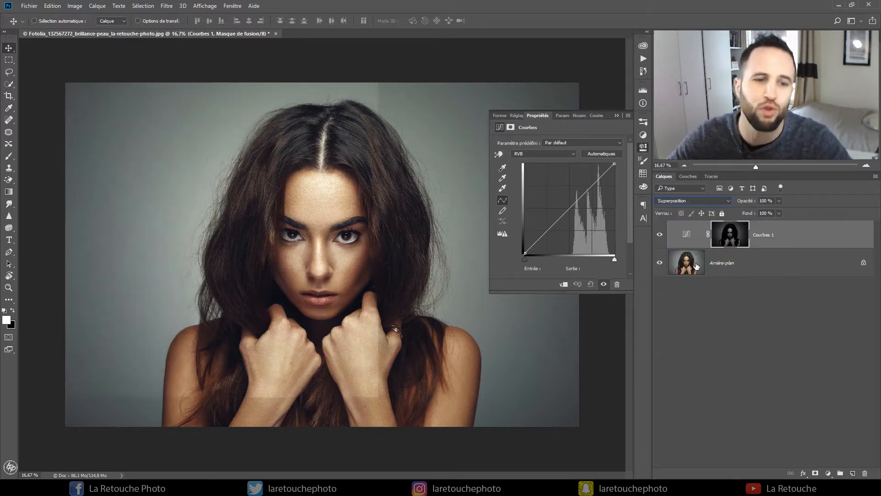
pyautogui.click(617, 116)
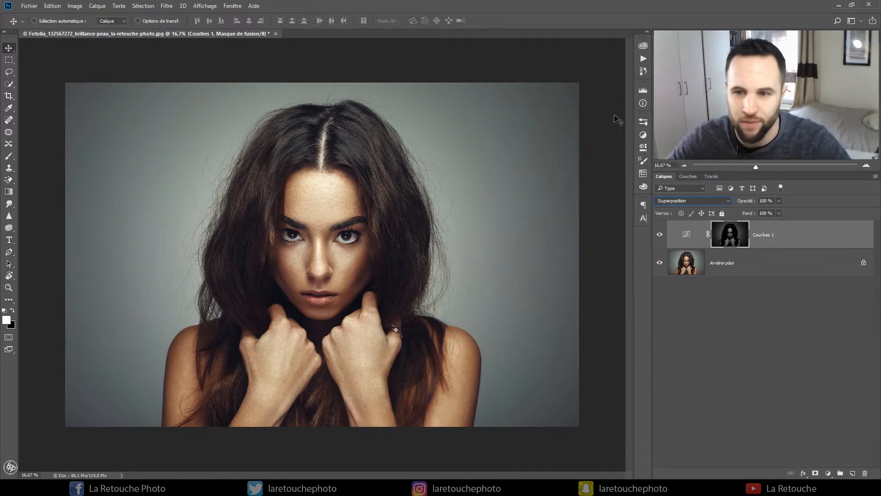
pyautogui.doubleClick(761, 235)
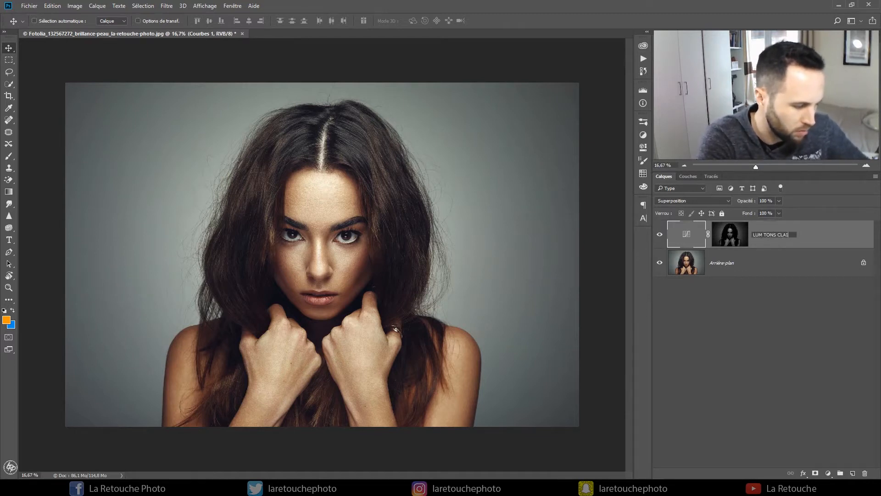
pyautogui.press('Return')
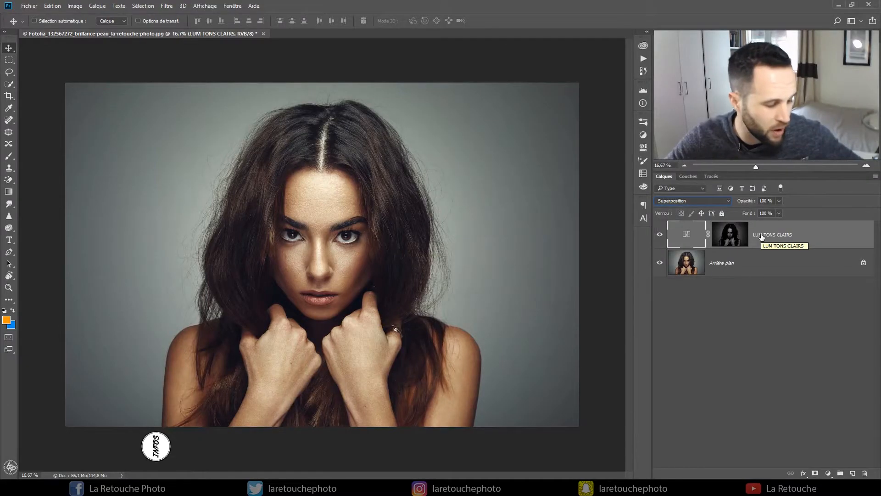
# - Group the LUM TONS CLAIRS layer, name the group BRILLANCE PEAU and compare the image with the group hidden and shown
pyautogui.hotkey('ctrl', 'g')
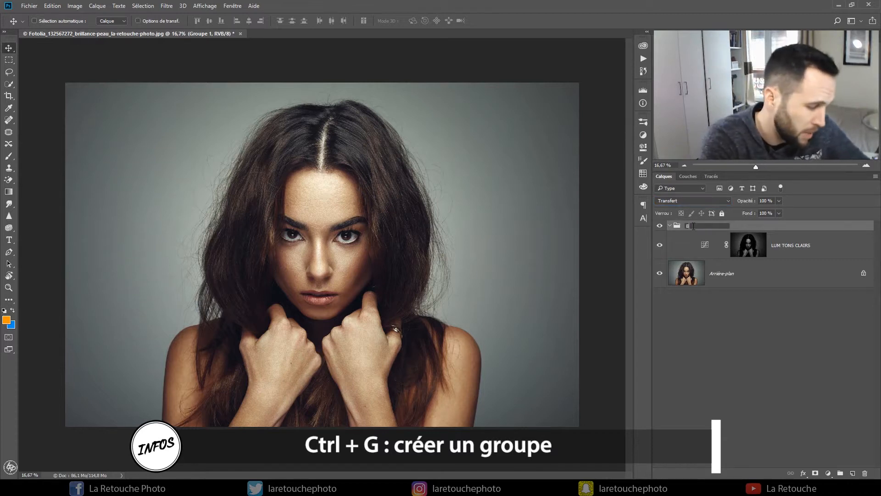
pyautogui.write('AU')
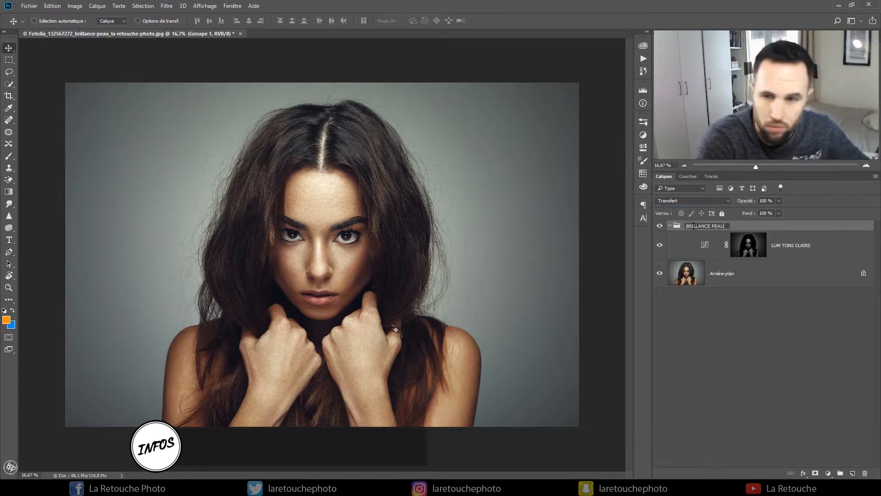
pyautogui.press('Return')
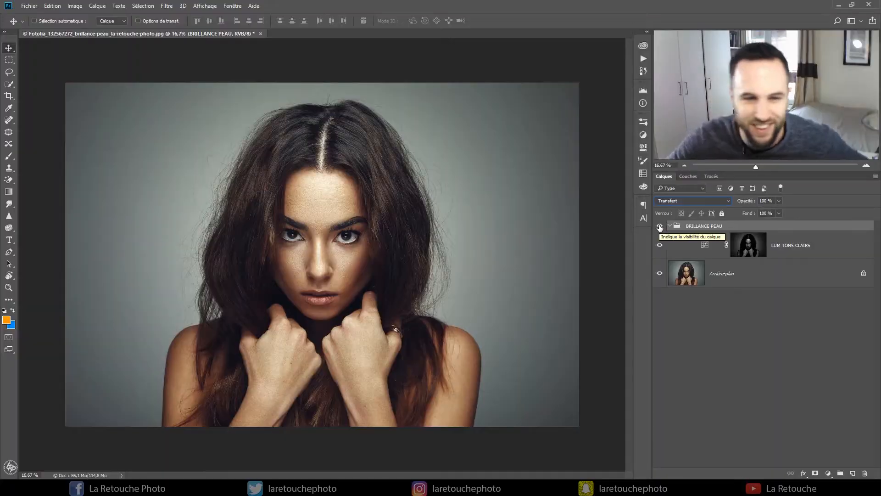
pyautogui.click(660, 227)
pyautogui.click(659, 227)
pyautogui.click(659, 226)
pyautogui.click(659, 227)
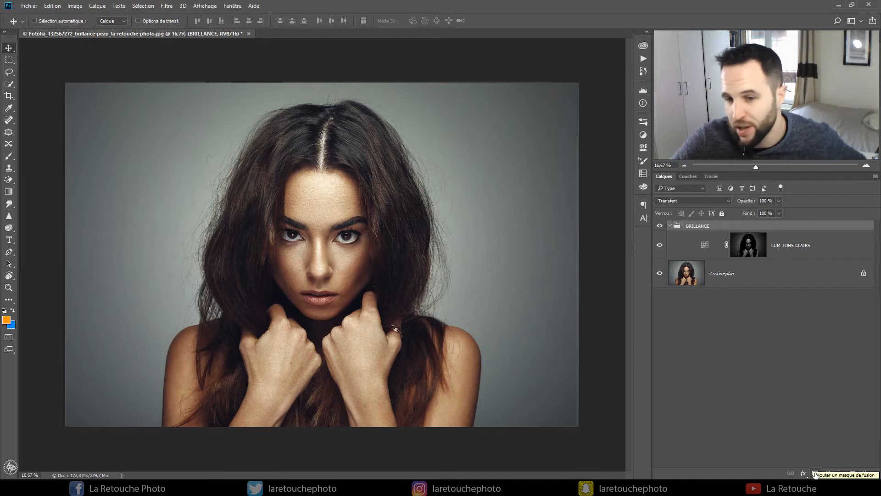
# - Add a black layer mask to the BRILLANCE group to hide its whole effect
pyautogui.click(815, 474)
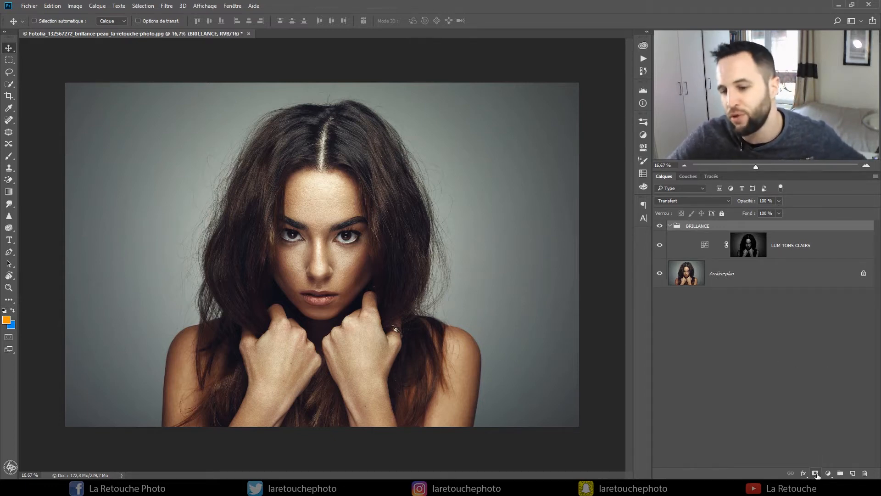
pyautogui.keyDown('alt'); pyautogui.click(815, 474); pyautogui.keyUp('alt')
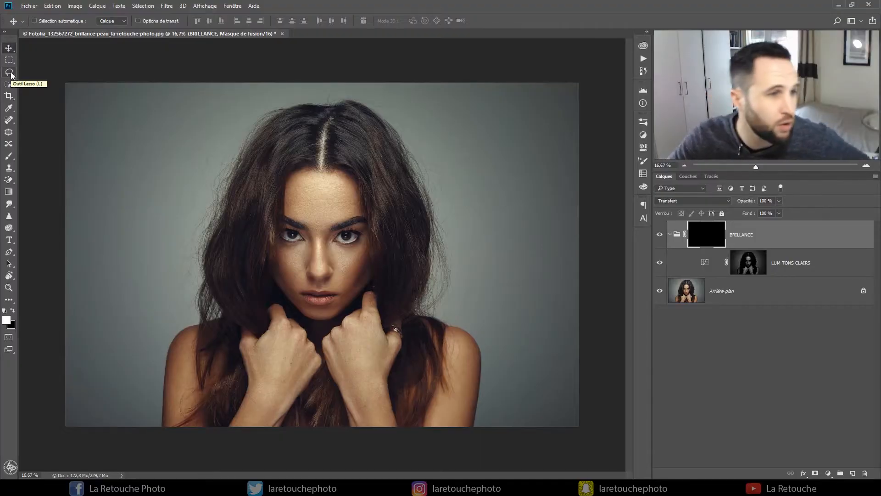
# - Draw a lasso selection around the face, both hands and the forearms down to the image's lower edge
pyautogui.click(9, 72)
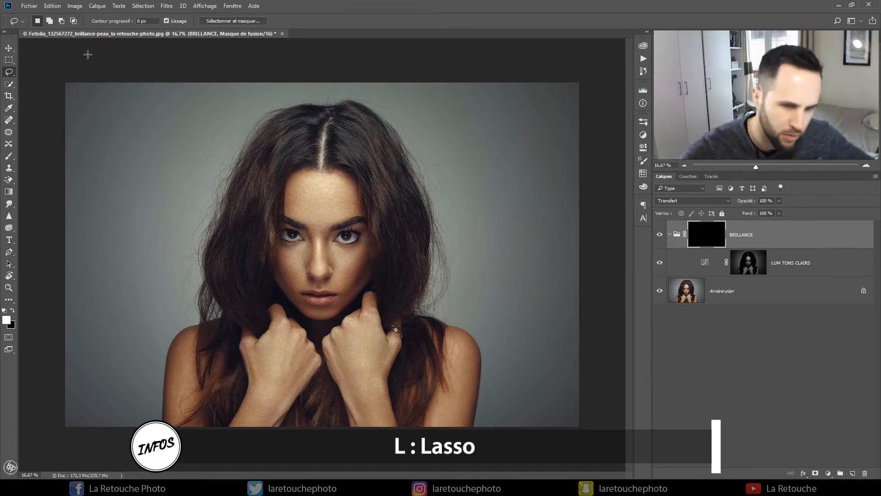
pyautogui.moveTo(277, 244); pyautogui.dragTo(285, 197)
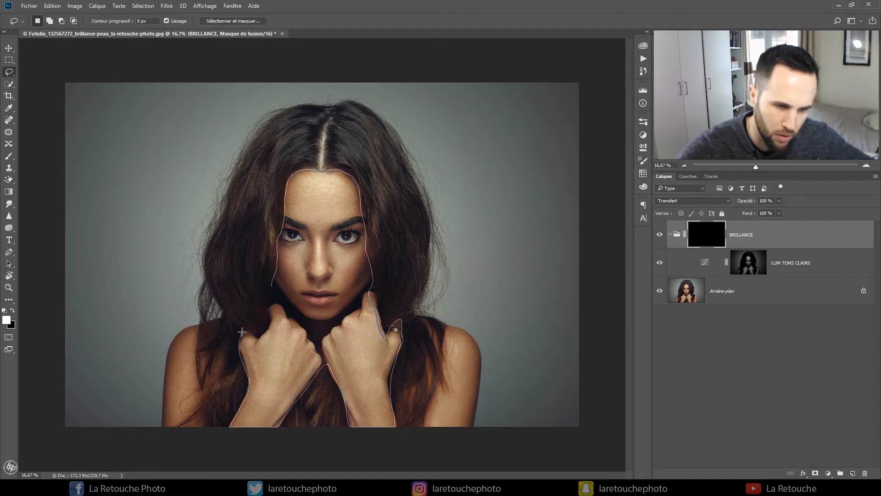
pyautogui.moveTo(274, 301); pyautogui.dragTo(274, 303)
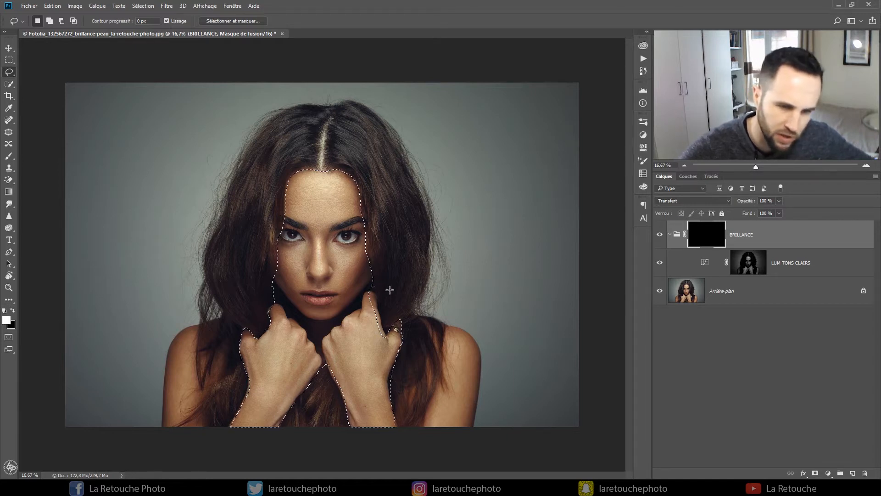
# - Refine the lasso outline beside the chin and add both shoulders and the skin showing between the hair strands to the selection
pyautogui.press('shift')
pyautogui.moveTo(375, 291)
pyautogui.mouseDown()
pyautogui.moveTo(386, 339)
pyautogui.moveTo(365, 306)
pyautogui.mouseUp()
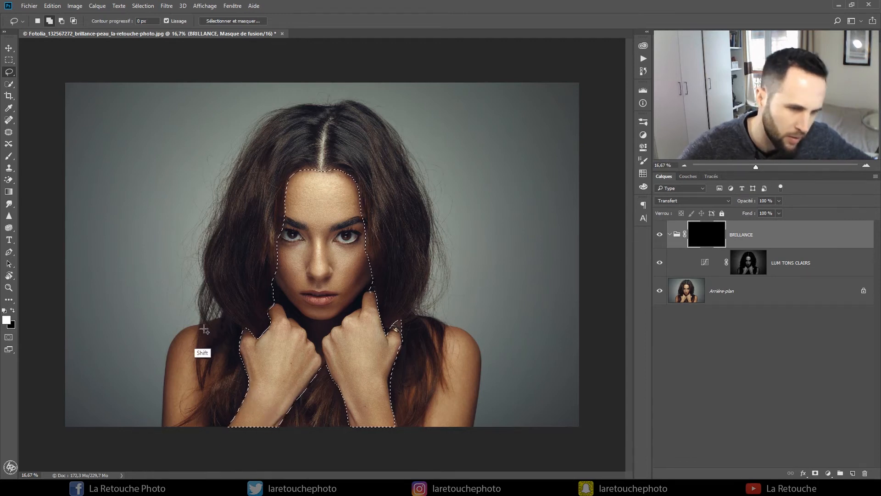
pyautogui.moveTo(198, 326)
pyautogui.mouseDown()
pyautogui.moveTo(169, 347)
pyautogui.moveTo(163, 405)
pyautogui.moveTo(204, 426)
pyautogui.mouseUp()
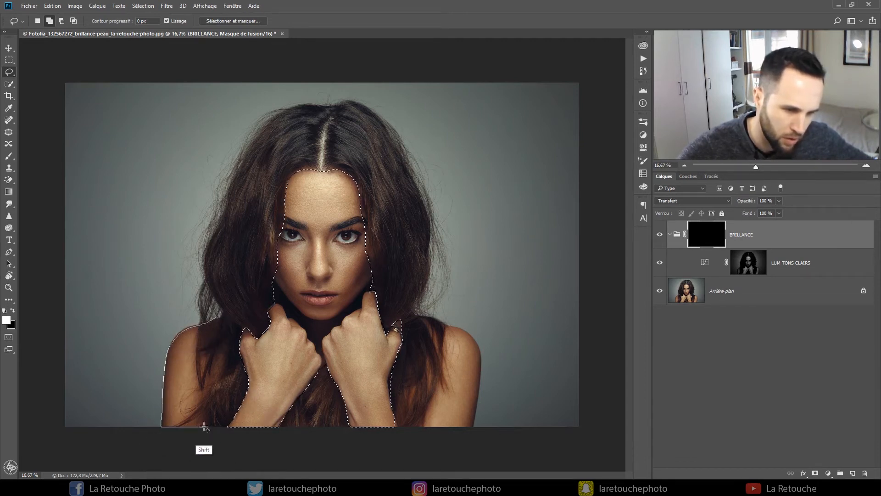
pyautogui.moveTo(197, 338); pyautogui.dragTo(207, 328)
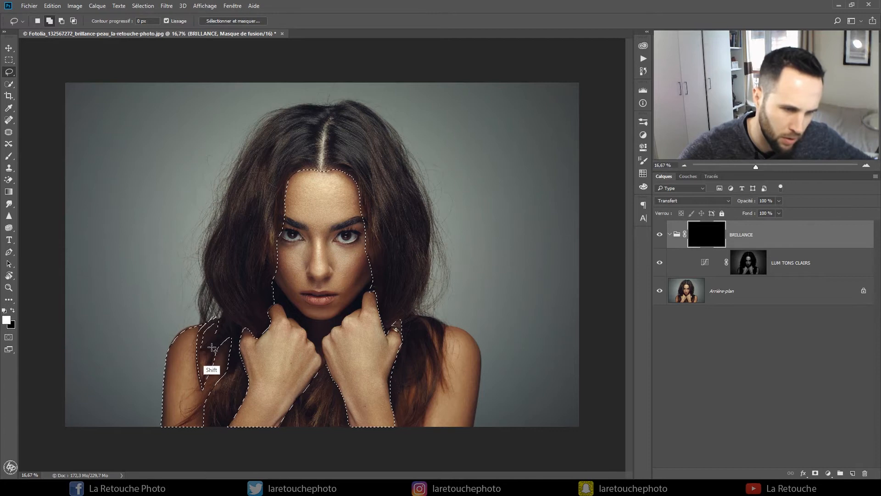
pyautogui.moveTo(418, 317)
pyautogui.mouseDown()
pyautogui.moveTo(438, 335)
pyautogui.moveTo(444, 327)
pyautogui.moveTo(432, 394)
pyautogui.moveTo(476, 414)
pyautogui.moveTo(472, 336)
pyautogui.moveTo(480, 349)
pyautogui.moveTo(464, 423)
pyautogui.mouseUp()
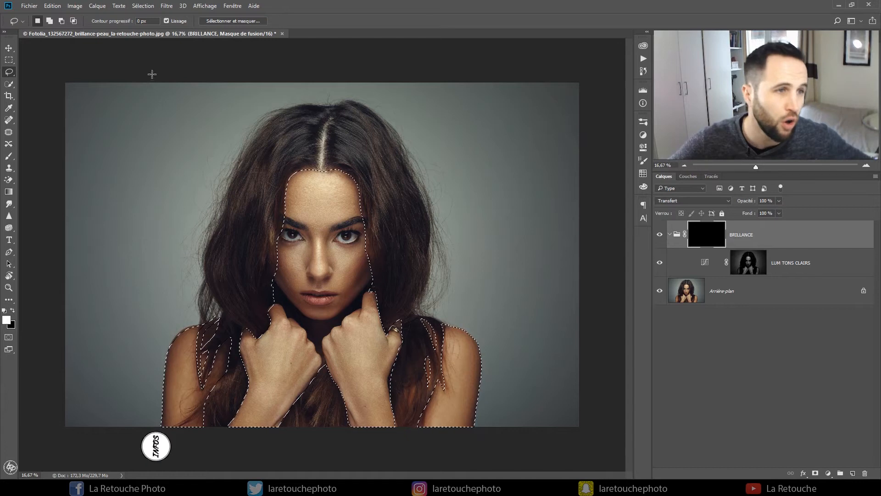
# - Fill the skin selection on the BRILLANCE group's mask with the white foreground colour in Normal mode at 100% opacity, and deselect
pyautogui.click(52, 6)
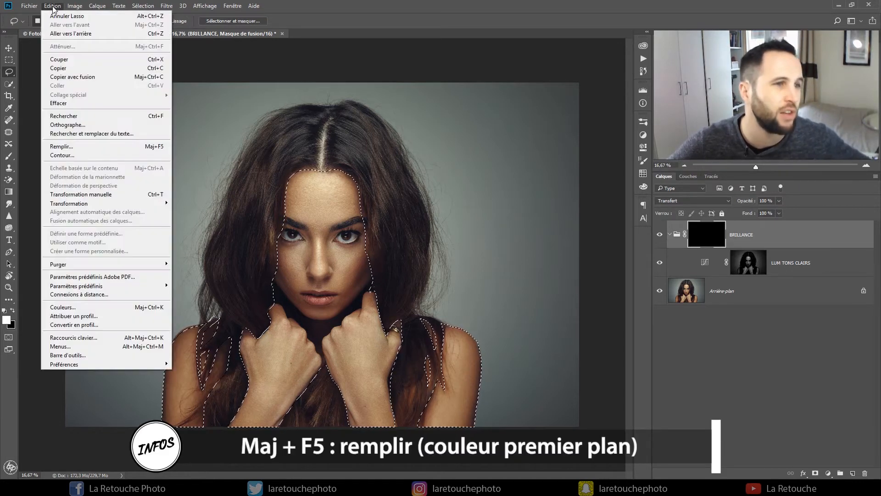
pyautogui.click(102, 146)
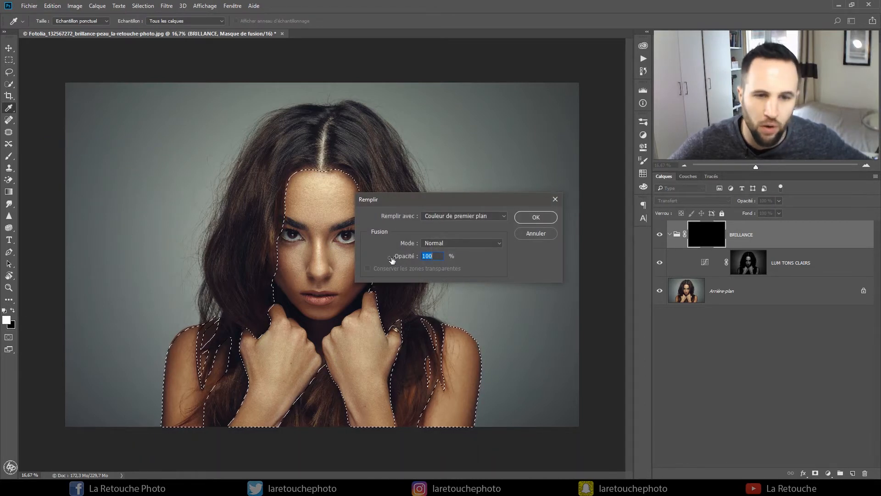
pyautogui.click(535, 218)
pyautogui.press('l')
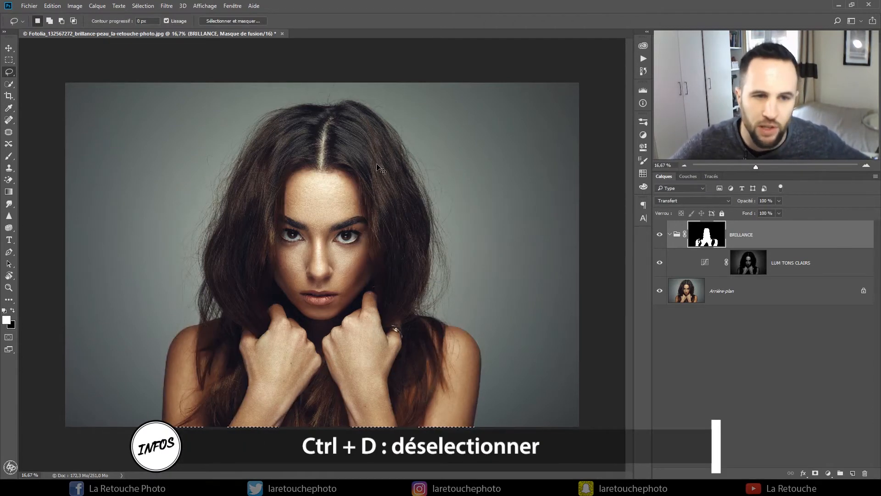
# - Compare the image with the skin-masked BRILLANCE group hidden and shown
pyautogui.click(660, 235)
pyautogui.click(660, 235)
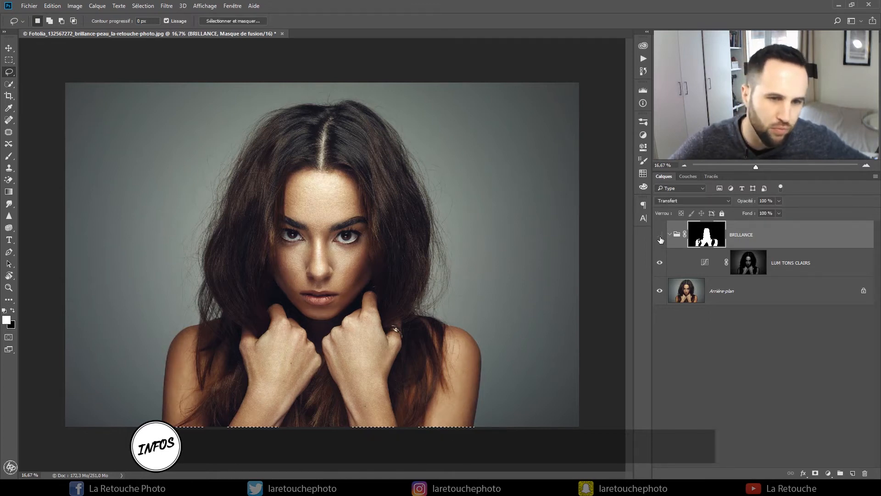
pyautogui.click(659, 235)
pyautogui.click(660, 235)
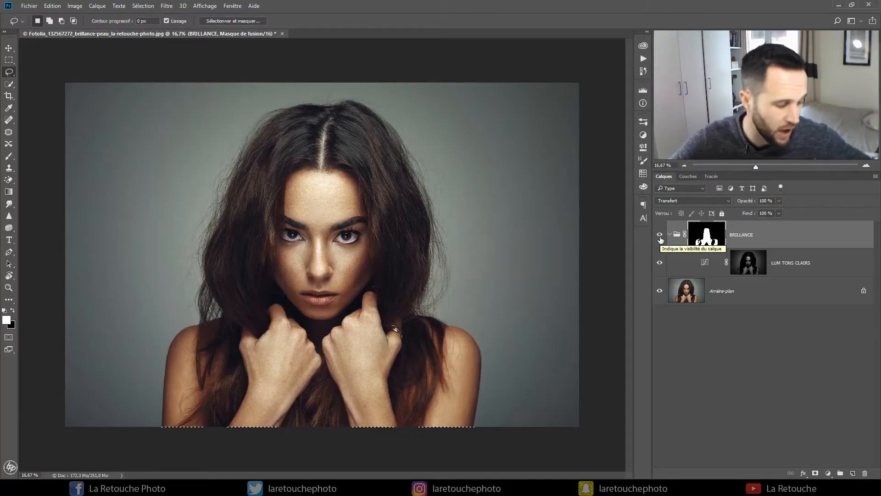
# - Feather the BRILLANCE group's mask by 20 px, output it to the layer mask, and compare the image with the group hidden and shown
pyautogui.keyDown('alt'); pyautogui.click(701, 235); pyautogui.keyUp('alt')
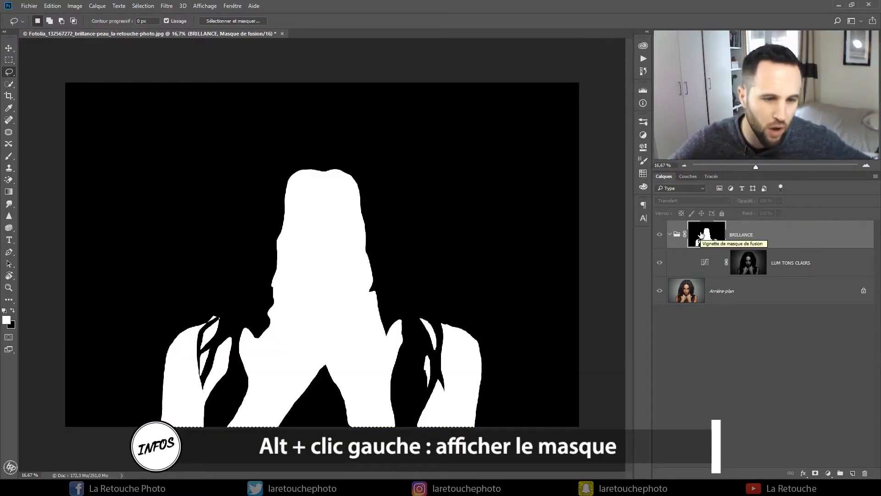
pyautogui.doubleClick(708, 236)
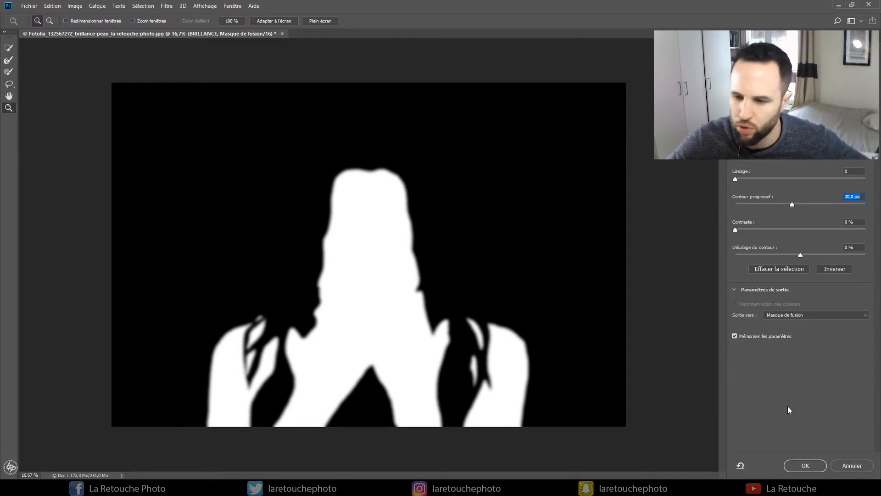
pyautogui.click(803, 465)
pyautogui.click(676, 238)
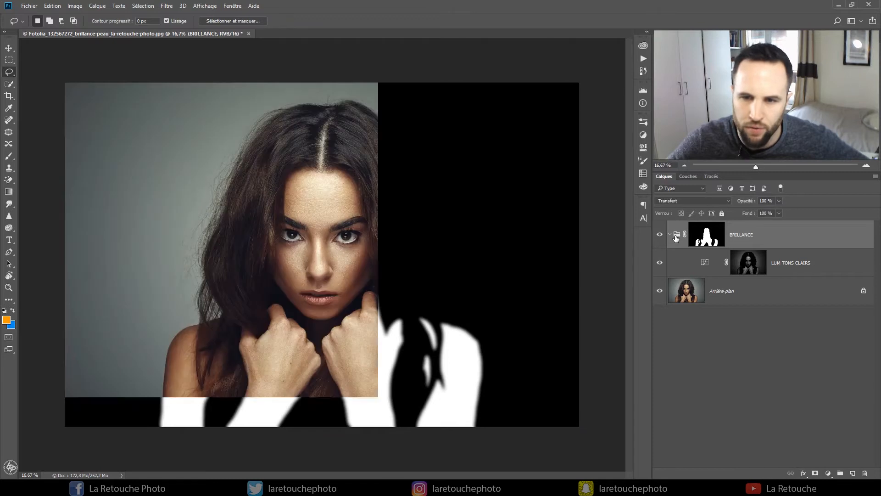
pyautogui.click(659, 236)
pyautogui.click(660, 236)
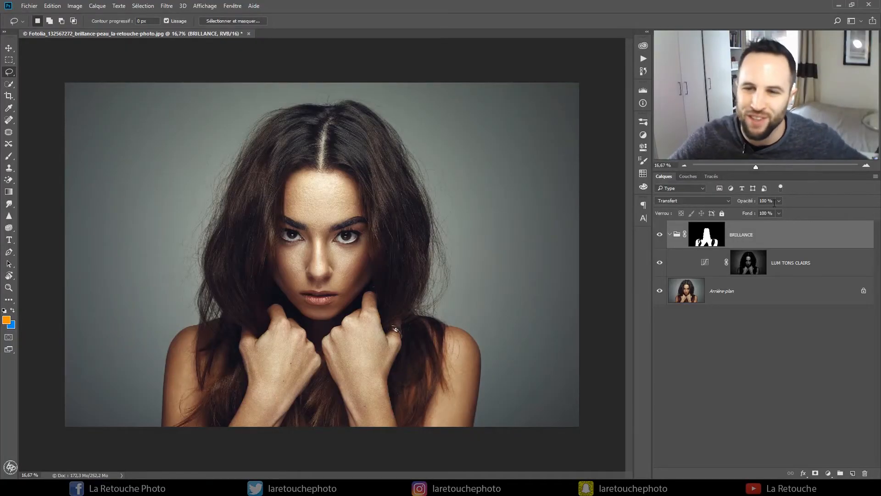
# - Lower the BRILLANCE group's opacity to 40% and compare the image with the group hidden and shown
pyautogui.click(774, 202)
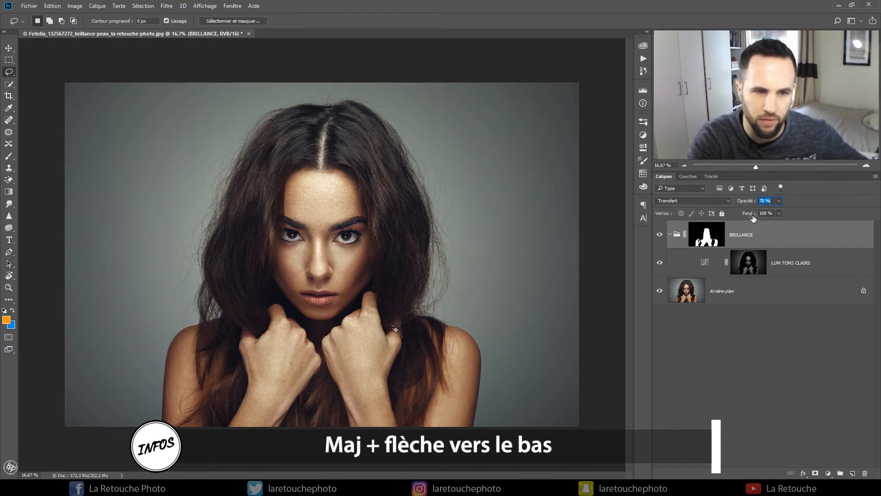
pyautogui.hotkey('shift', 'Down')
pyautogui.hotkey('shift', 'Down')
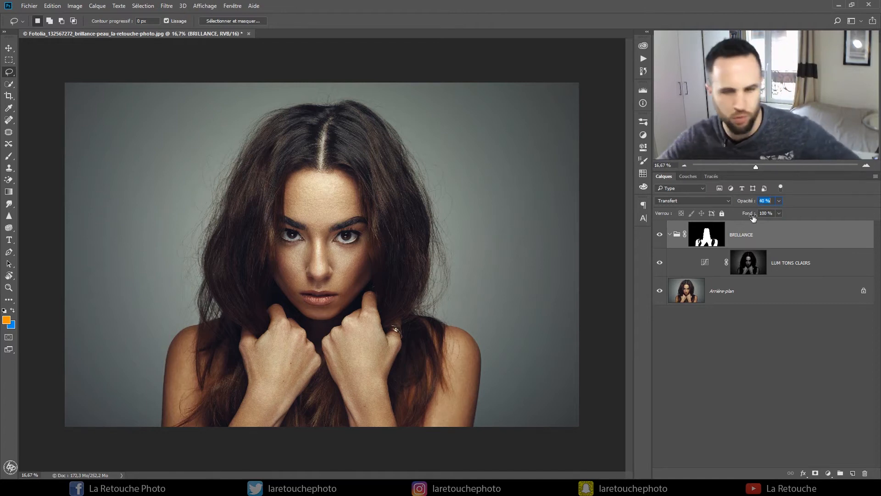
pyautogui.press('Return')
pyautogui.click(659, 235)
pyautogui.click(659, 235)
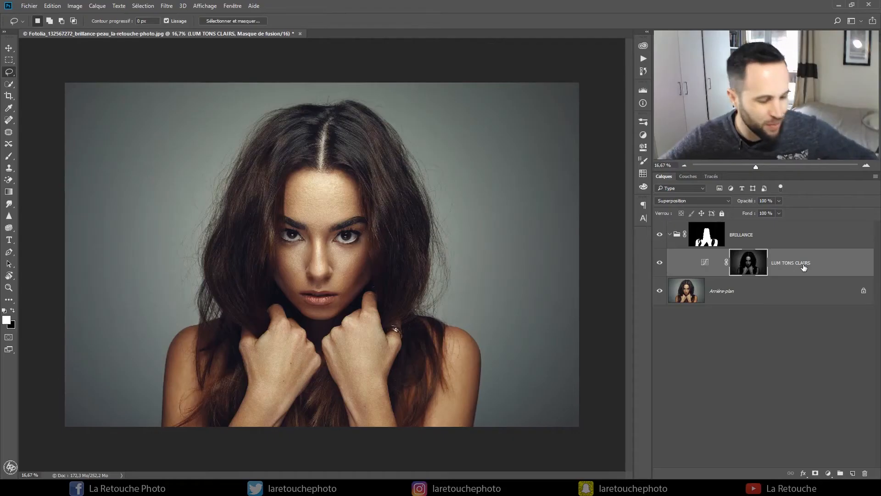
# - Duplicate the LUM TONS CLAIRS curves layer and rename the copy LUM TONS COULEURS
pyautogui.hotkey('ctrl', 'j')
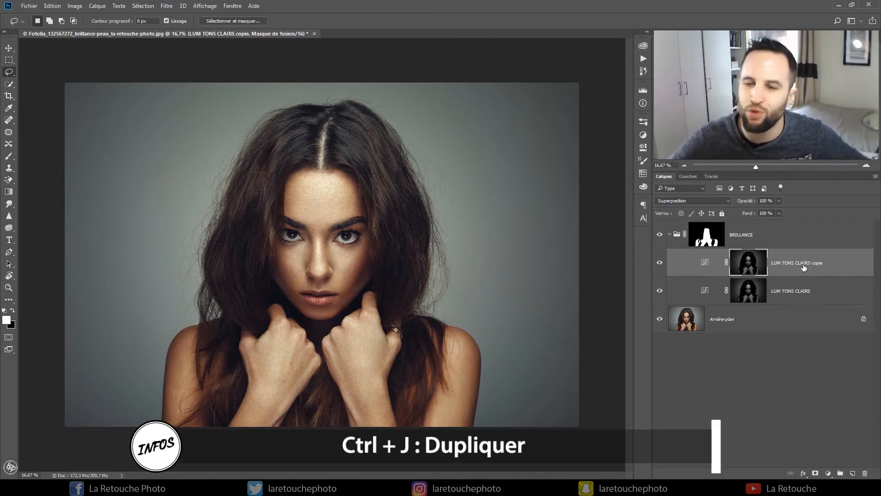
pyautogui.doubleClick(825, 267)
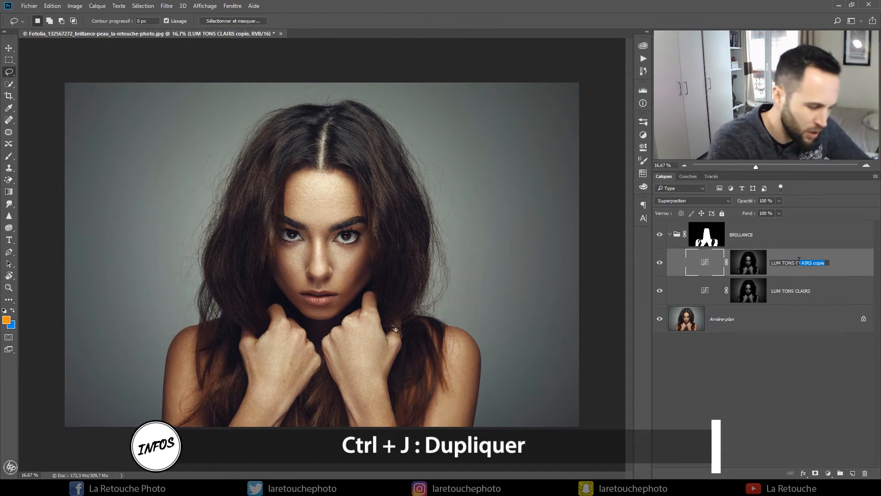
pyautogui.write('OULEURS')
pyautogui.press('Return')
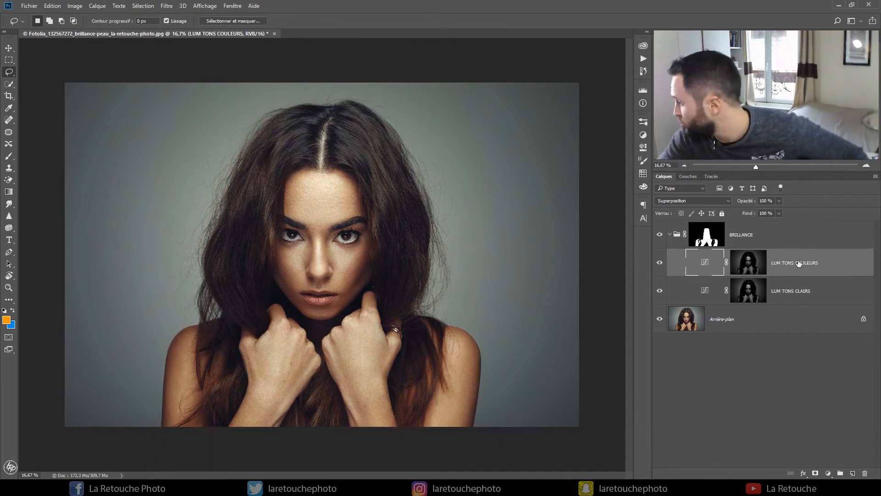
# - Set the LUM TONS COULEURS layer's blend mode to Normal and compare the image with the layer hidden and shown
pyautogui.click(694, 200)
pyautogui.click(692, 208)
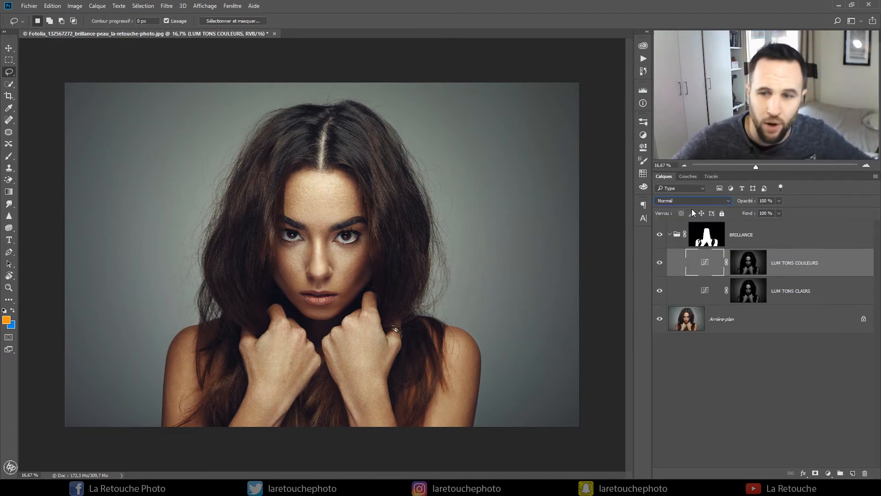
pyautogui.click(660, 263)
pyautogui.click(659, 265)
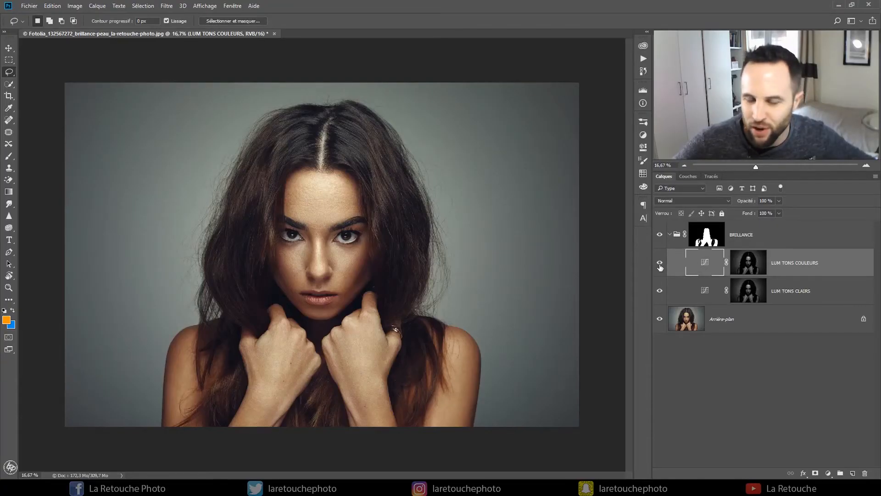
# - In the LUM TONS COULEURS curves, set the white point's output to 250 on the Rouge channel
pyautogui.doubleClick(705, 262)
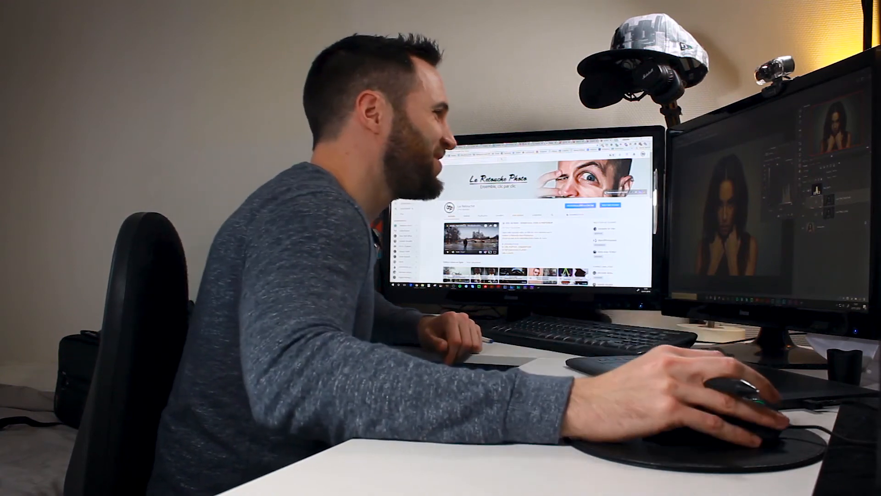
pyautogui.click(553, 153)
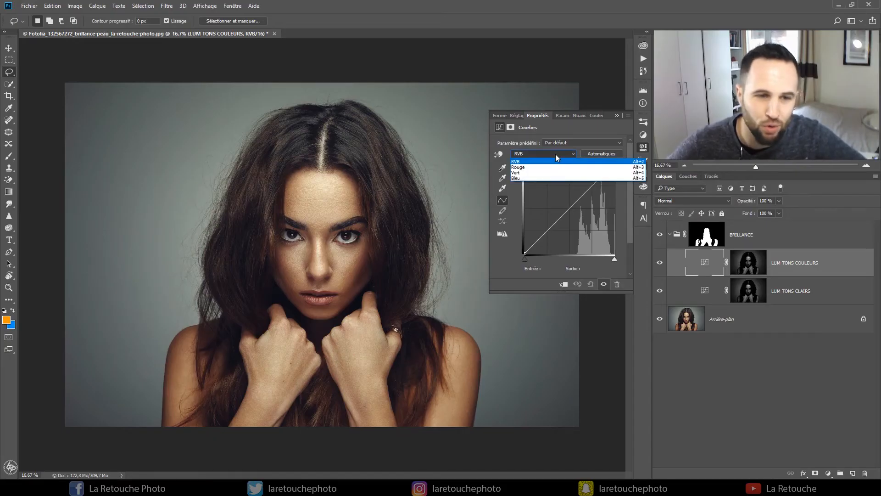
pyautogui.click(557, 168)
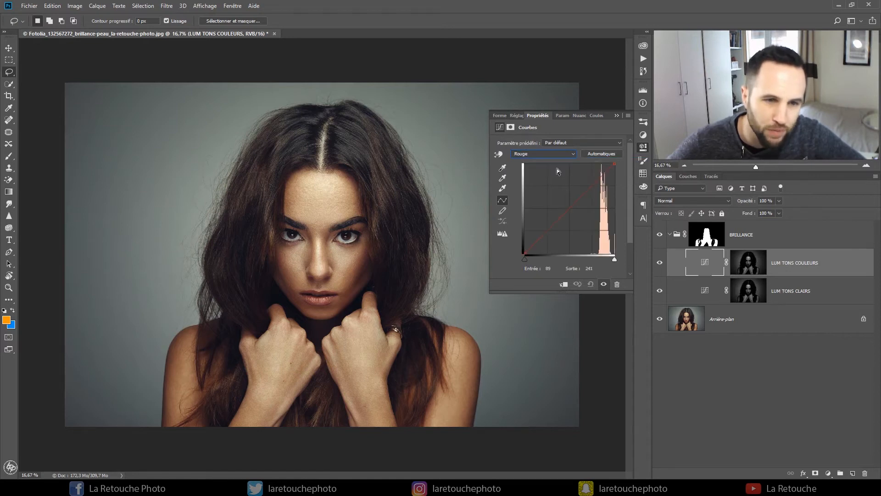
pyautogui.moveTo(615, 165); pyautogui.dragTo(546, 146)
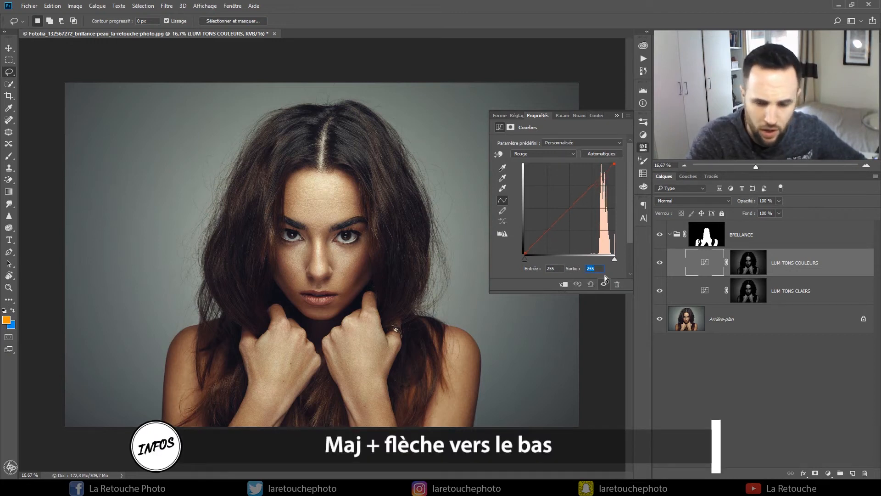
pyautogui.write('250')
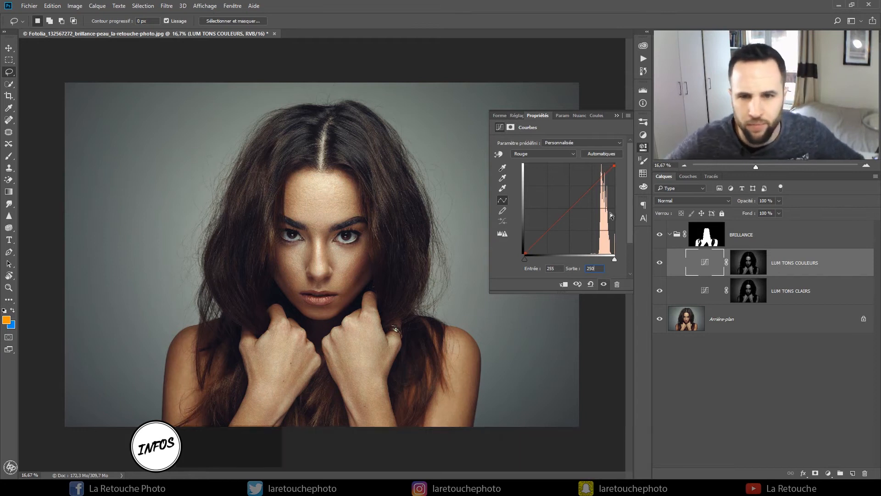
# - Set the white point's input to 250 on the Vert channel of the LUM TONS COULEURS curves
pyautogui.click(556, 155)
pyautogui.click(545, 173)
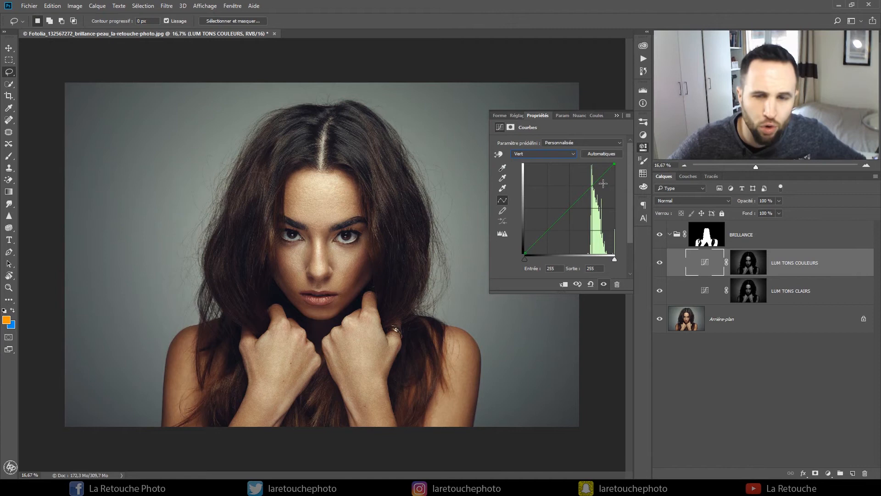
pyautogui.moveTo(615, 163); pyautogui.dragTo(611, 143)
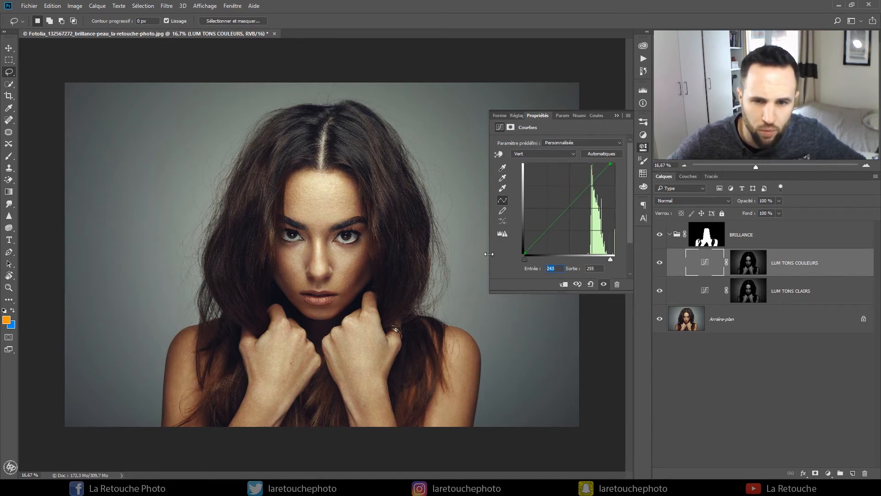
pyautogui.write('245')
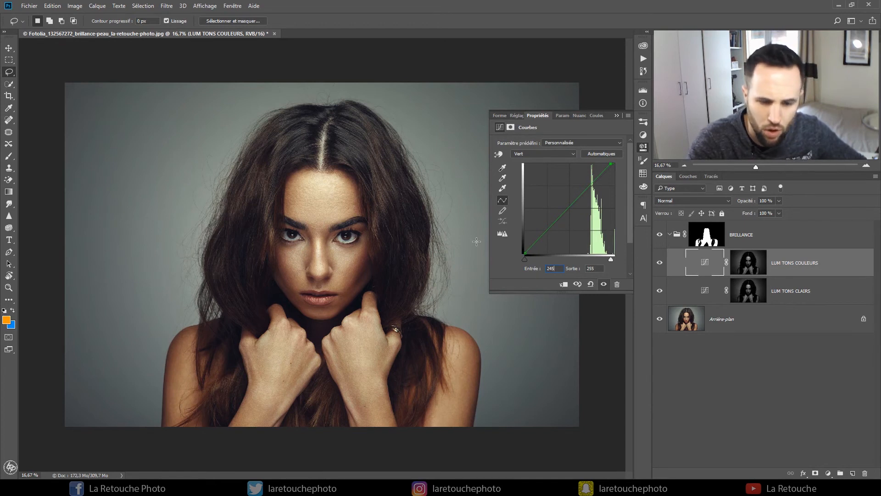
pyautogui.press('BackSpace')
pyautogui.press('BackSpace')
pyautogui.write('50')
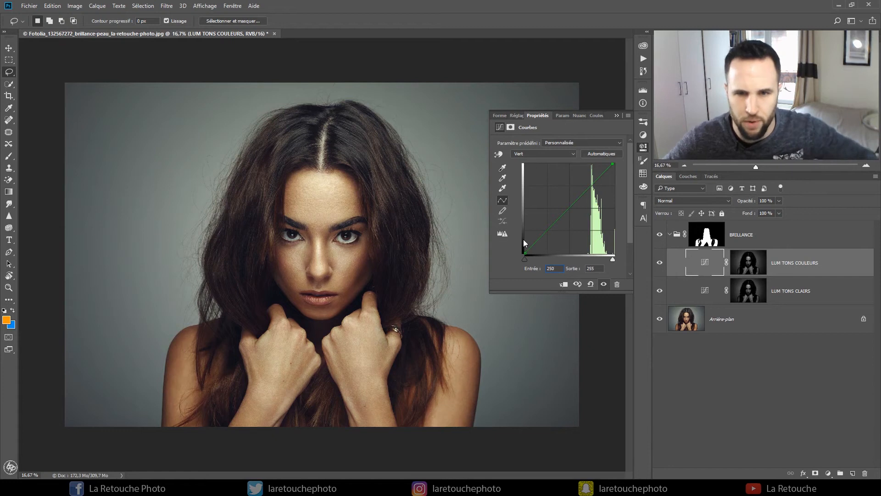
# - Set the white point's output to 248 on the Bleu channel of the LUM TONS COULEURS curves and close the curve settings
pyautogui.click(543, 155)
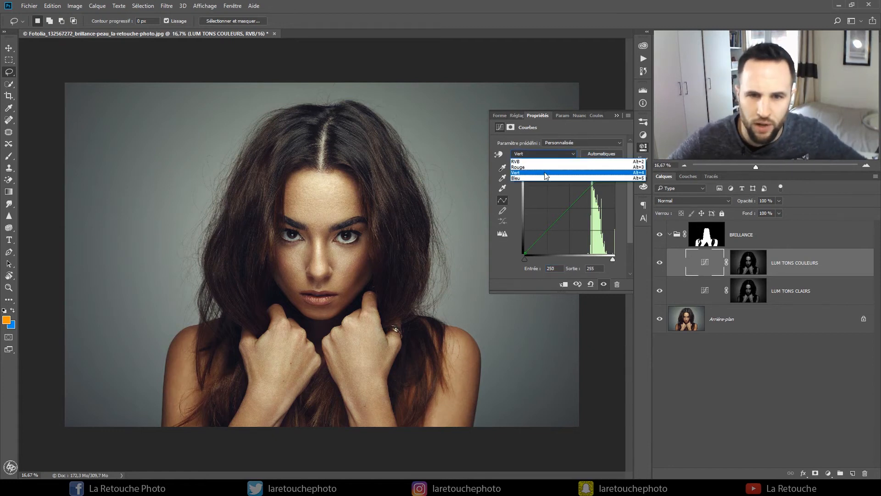
pyautogui.click(544, 177)
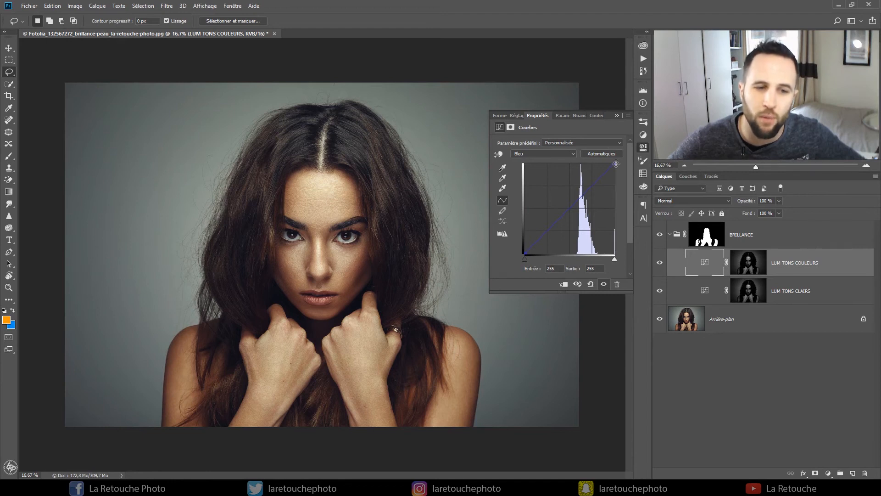
pyautogui.moveTo(616, 164); pyautogui.dragTo(640, 166)
pyautogui.doubleClick(601, 269)
pyautogui.write('250')
pyautogui.press('Return')
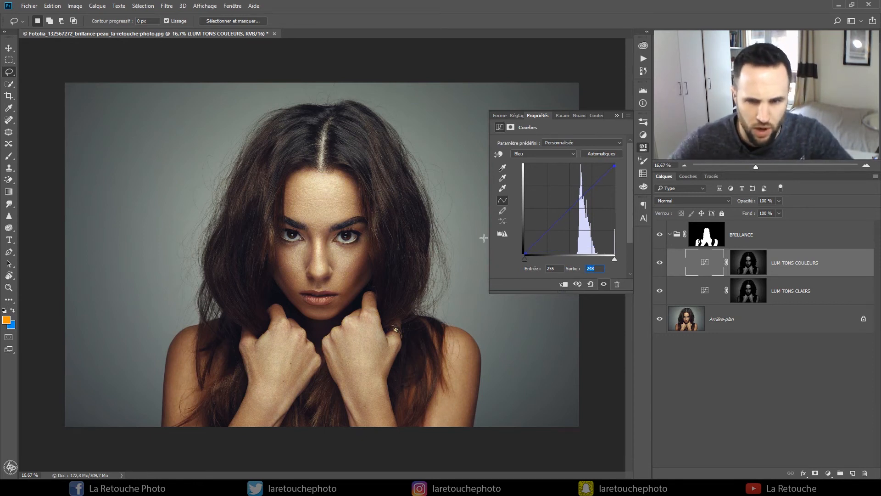
pyautogui.click(615, 114)
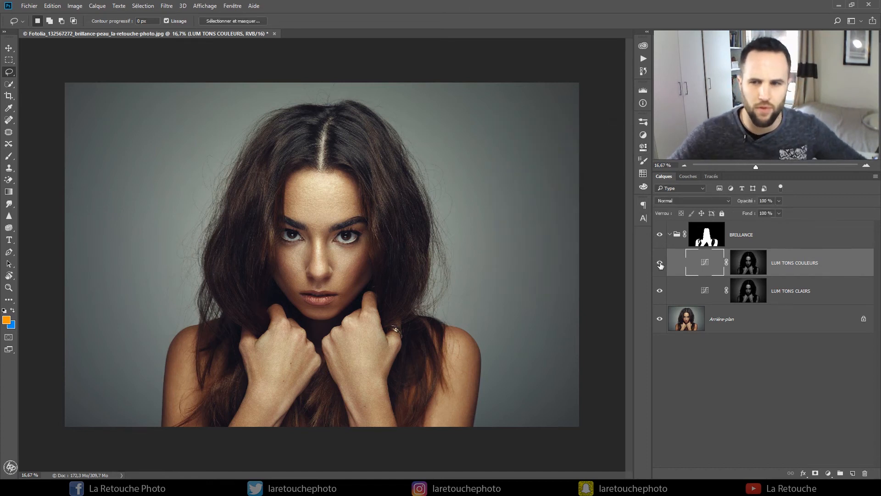
# - Collapse the BRILLANCE group and compare the image repeatedly with the whole group hidden and shown
pyautogui.click(669, 235)
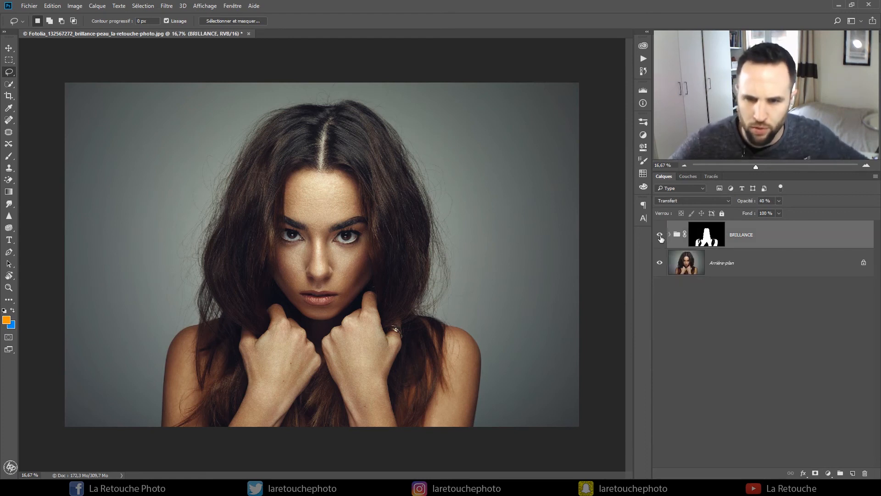
pyautogui.click(659, 236)
pyautogui.click(659, 235)
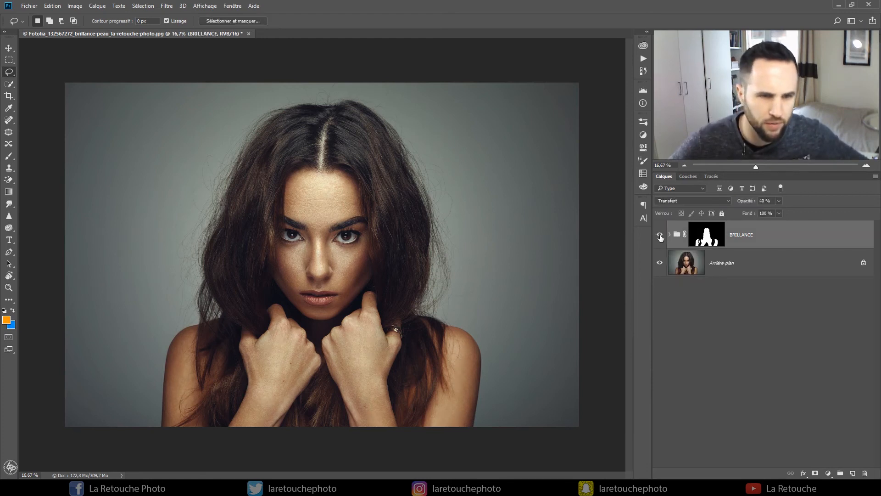
pyautogui.click(660, 235)
pyautogui.click(660, 236)
pyautogui.click(660, 235)
pyautogui.click(660, 235)
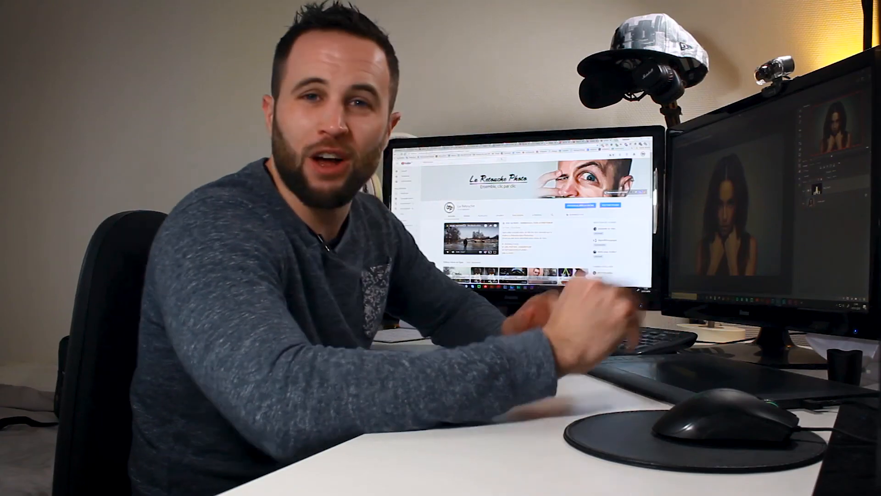